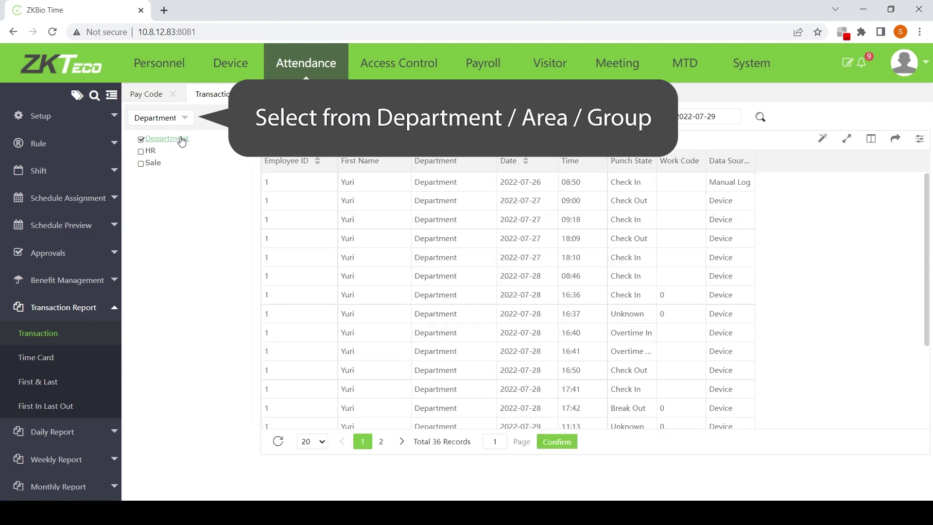
- Filter the Transaction report to the first employee in the employee selection list, keeping the grouping by Department
left_click(170, 118)
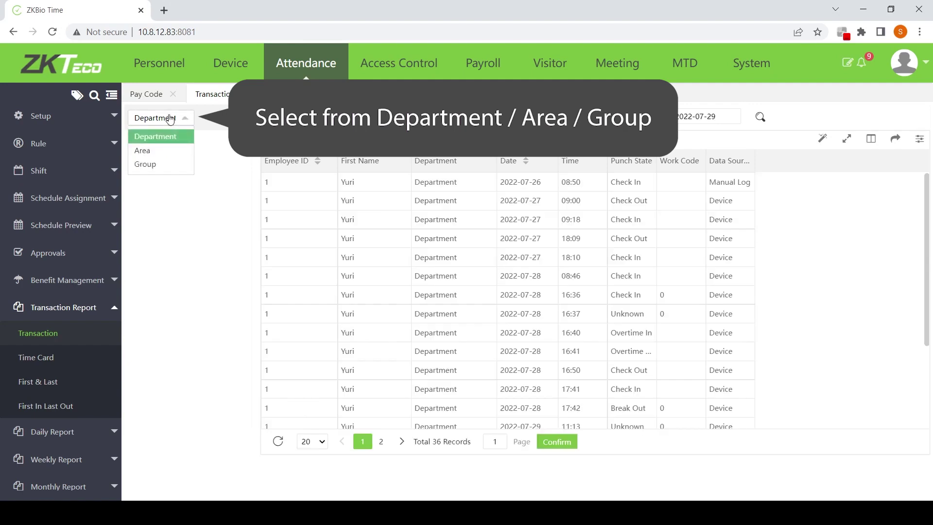
left_click(178, 119)
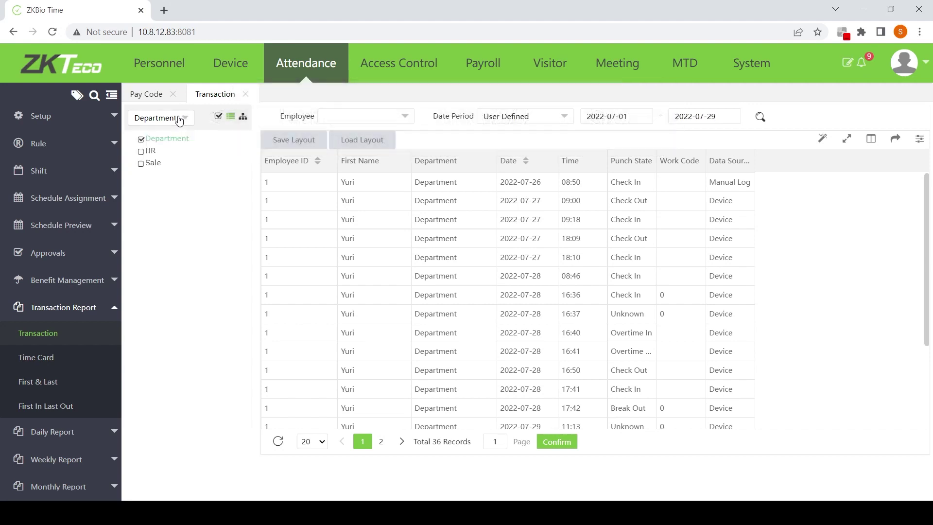
left_click(376, 119)
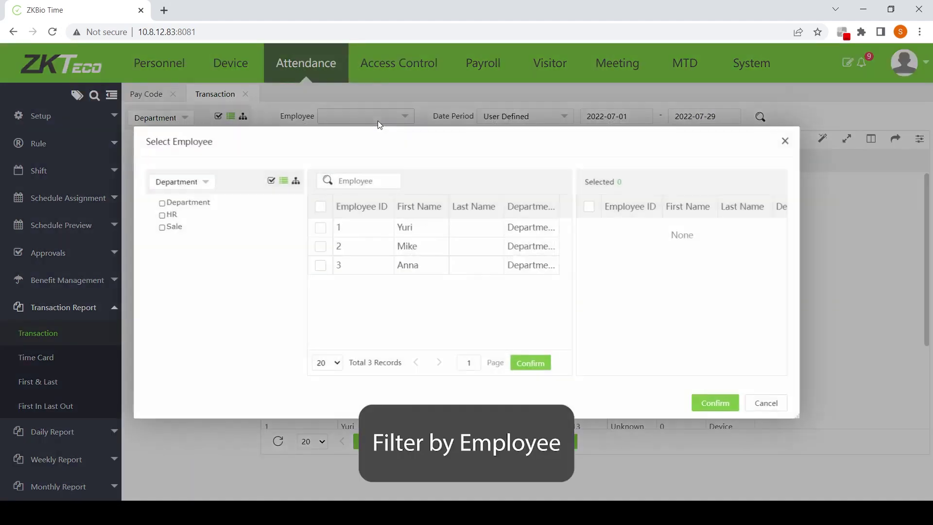
left_click(319, 227)
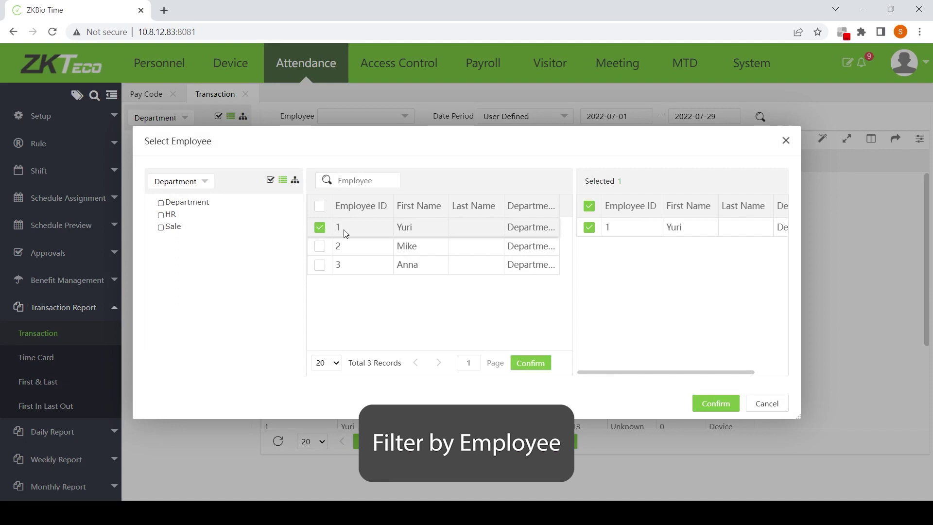
left_click(716, 403)
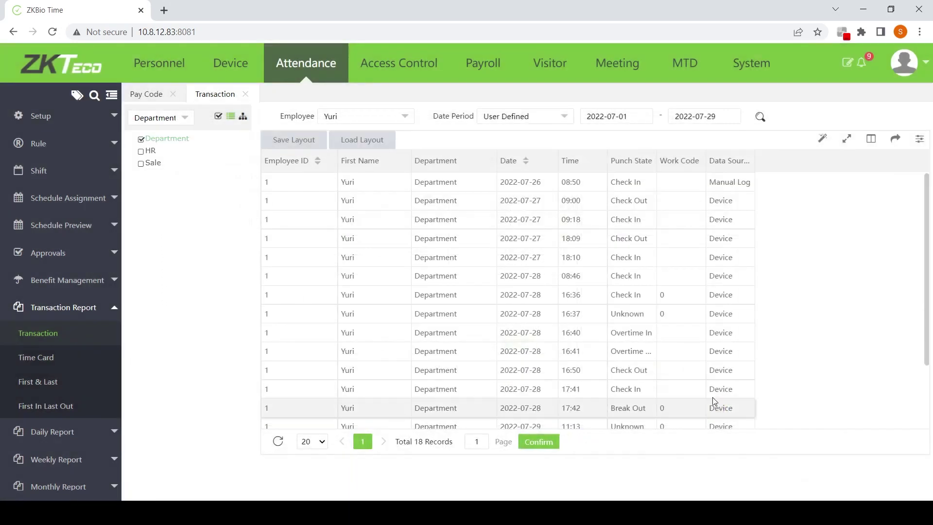
- Set the start of the Transaction report's date period to 2022-07-29
scroll(610, 305, "down", 1)
scroll(609, 305, "down", 3)
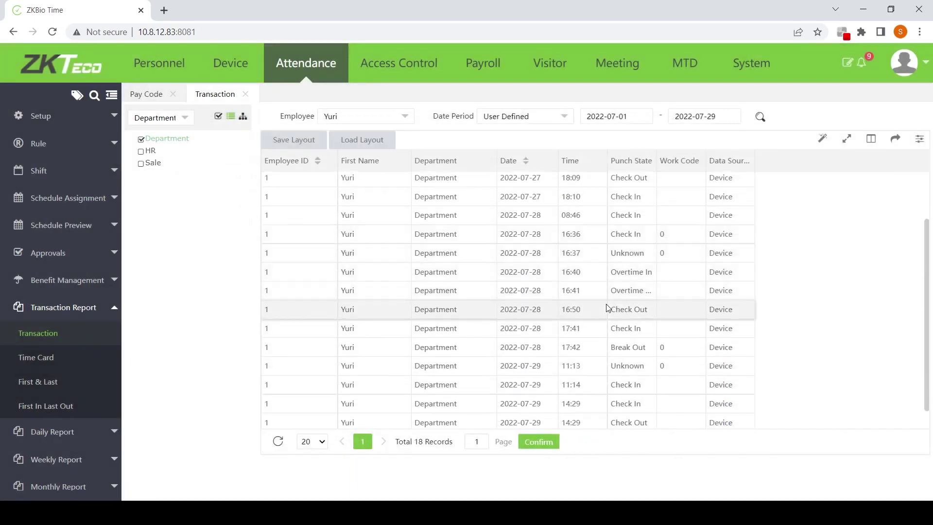
left_click(637, 117)
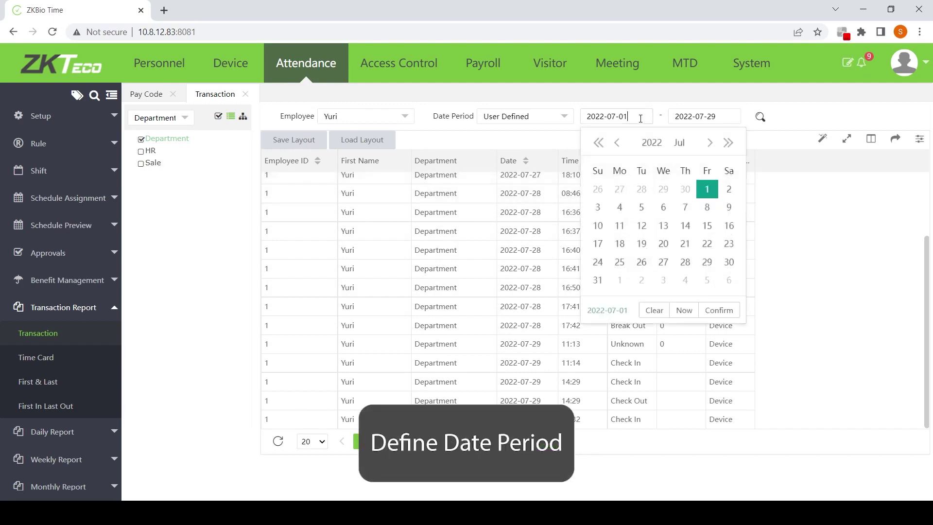
left_click(708, 262)
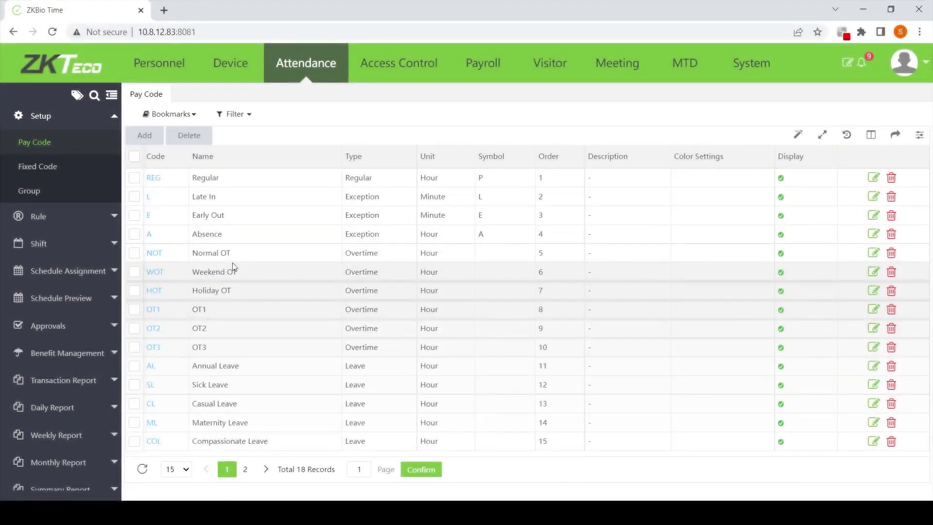
- Open the Time Card report under the attendance transaction reports and show the records of the department named Department
left_click(305, 69)
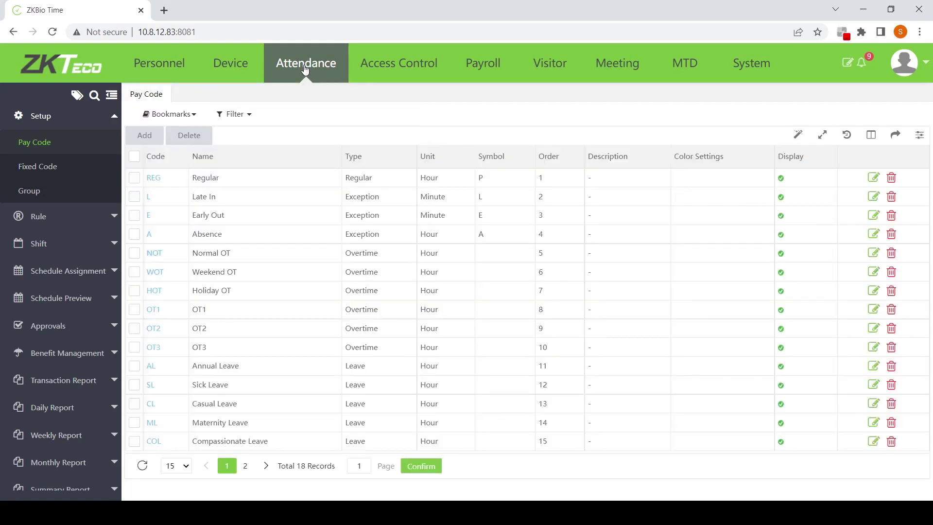
left_click(88, 383)
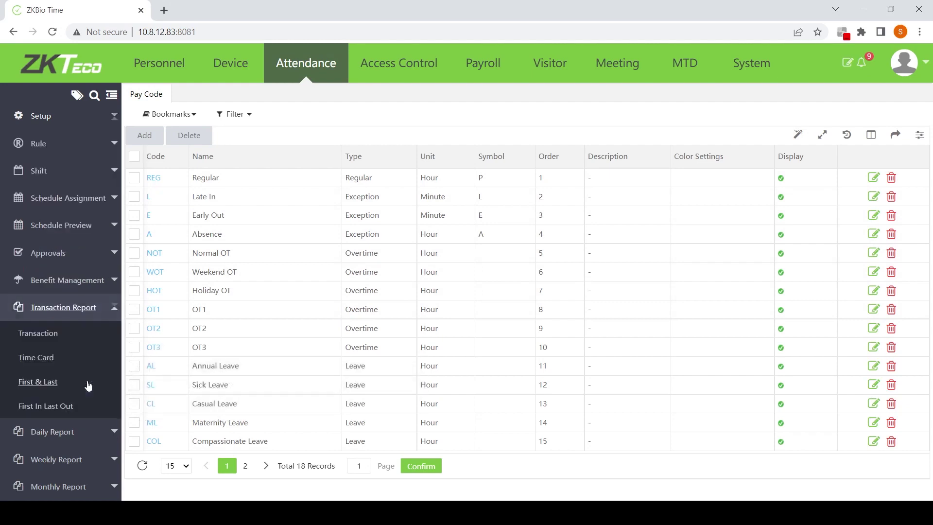
left_click(67, 356)
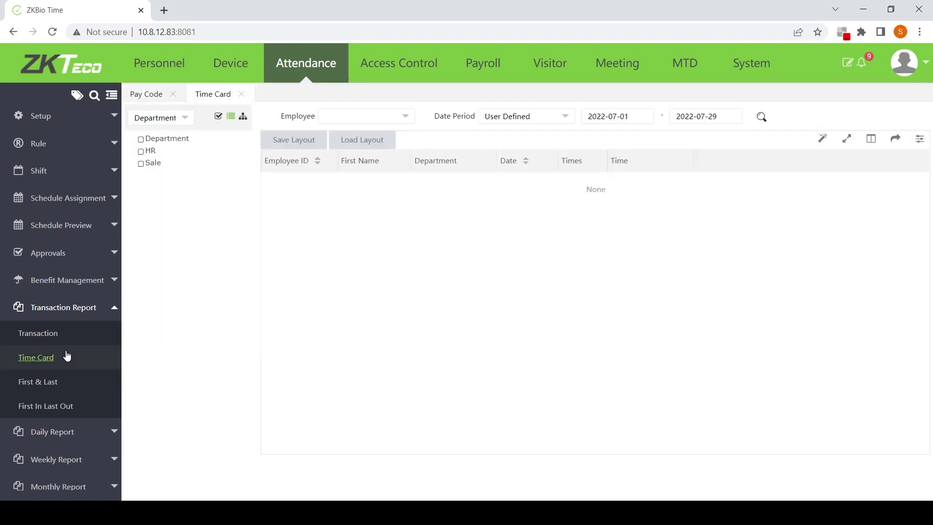
left_click(183, 146)
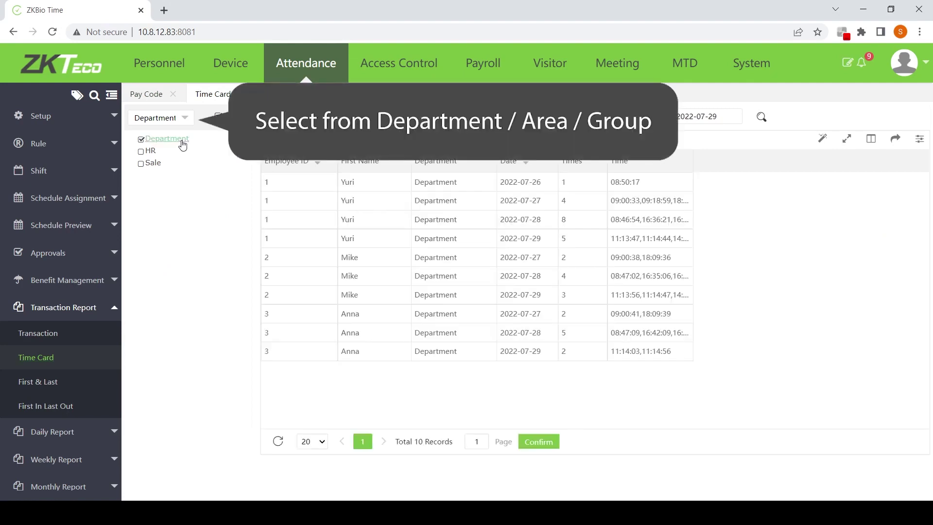
- Filter the Time Card report to the first employee in the employee selection list, keeping the grouping by Department
left_click(187, 122)
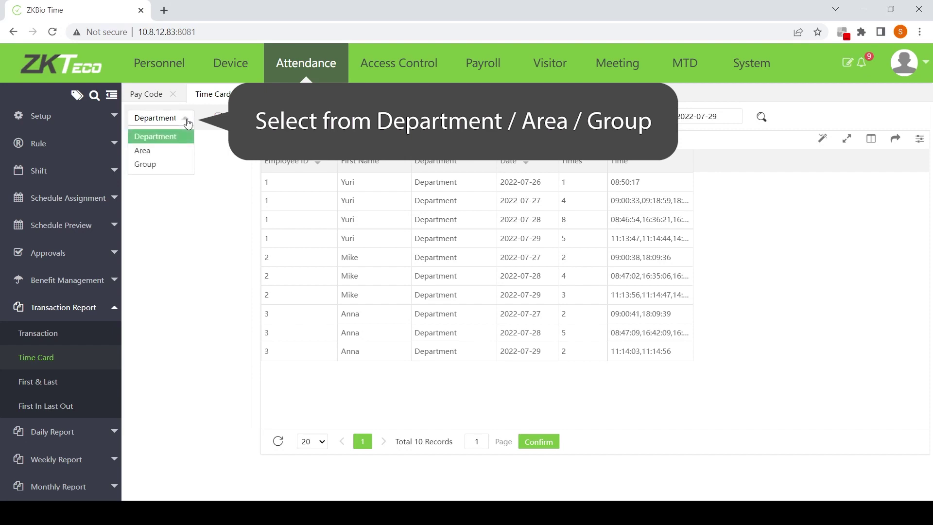
left_click(188, 122)
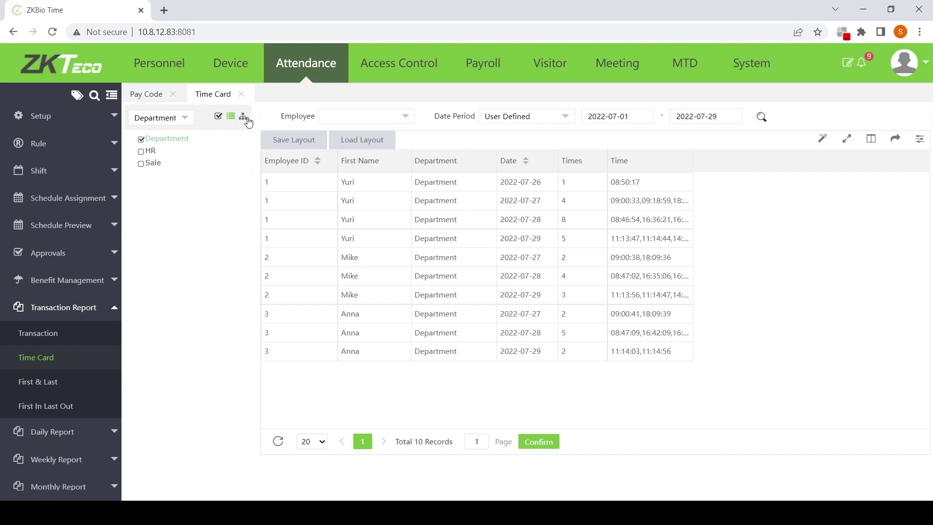
left_click(349, 121)
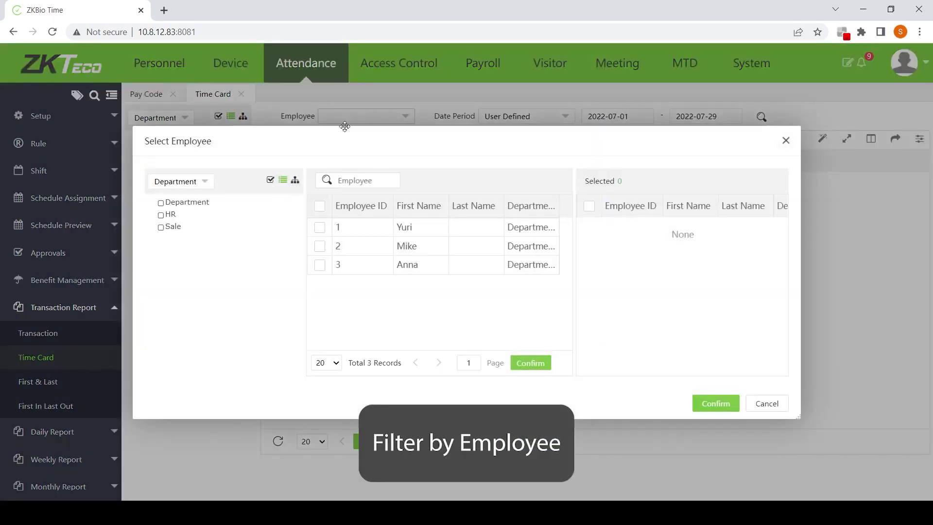
left_click(320, 228)
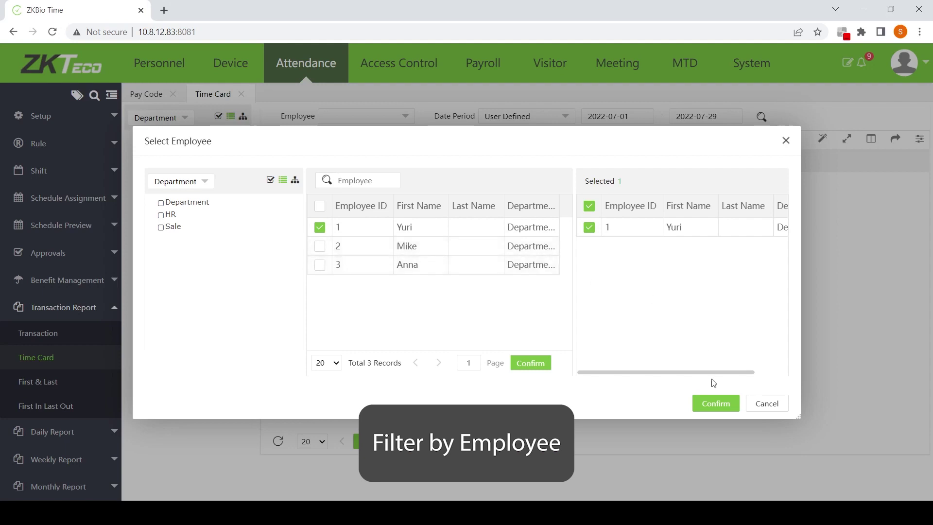
left_click(722, 405)
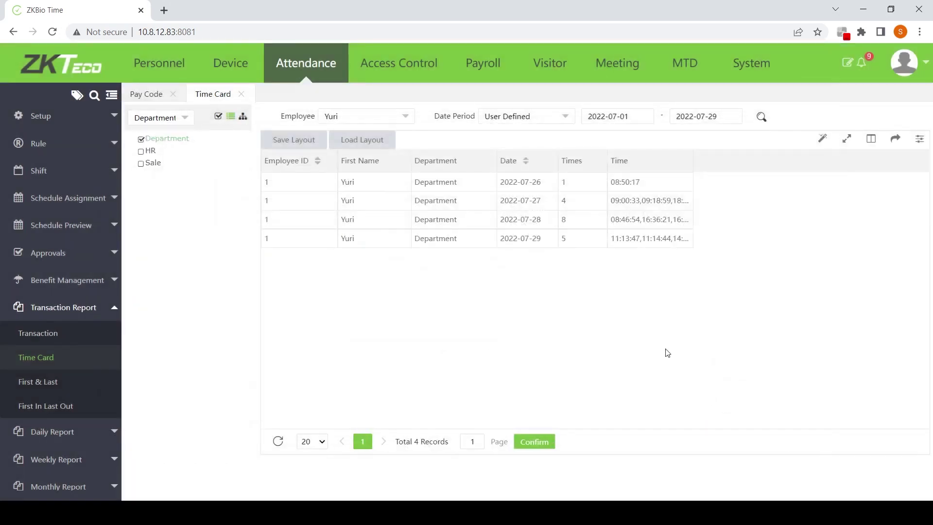
- Set the start of the Time Card report's date period to 2022-07-29 and run the search
left_click(619, 116)
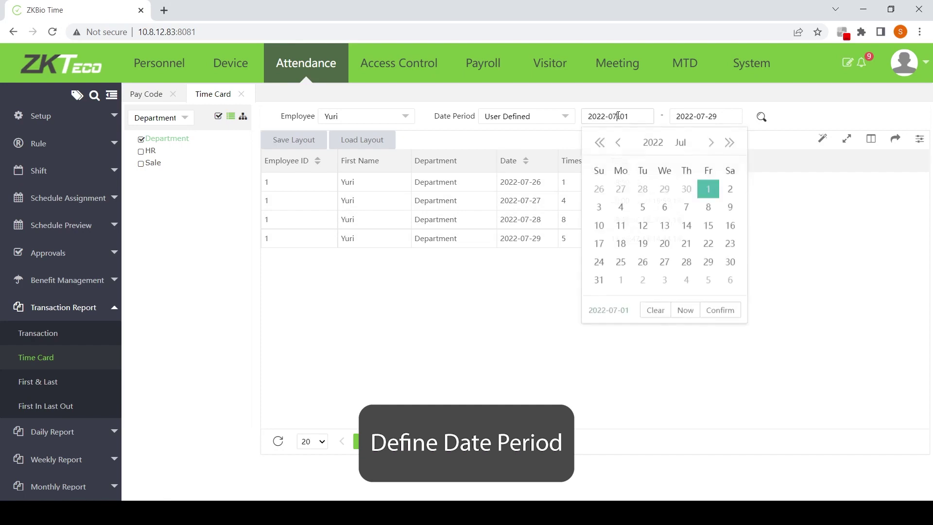
left_click(707, 262)
left_click(761, 117)
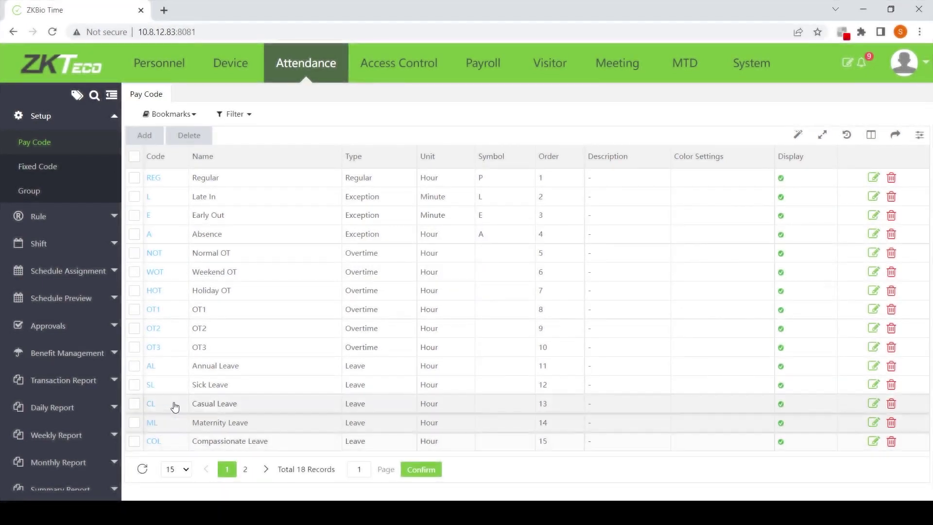
- Open the First & Last report under the attendance transaction reports and show the records of the department named Department
left_click(307, 73)
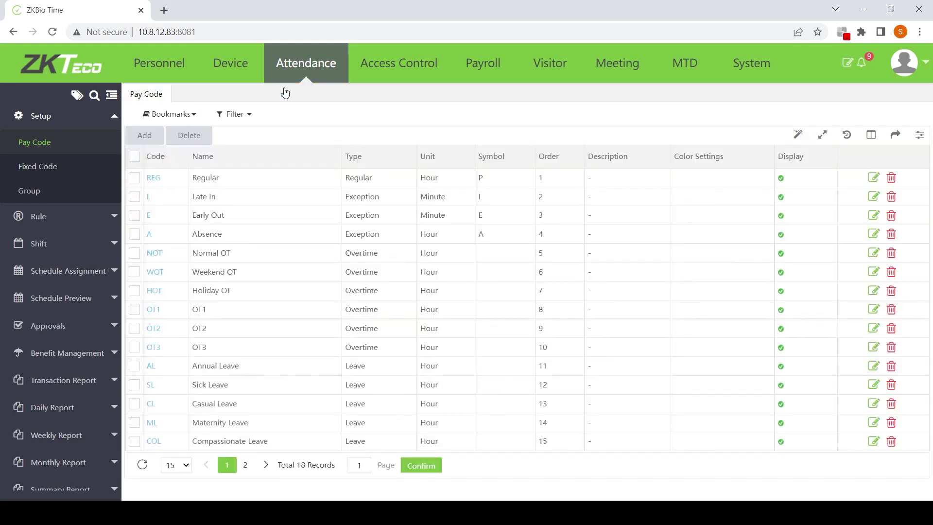
left_click(71, 382)
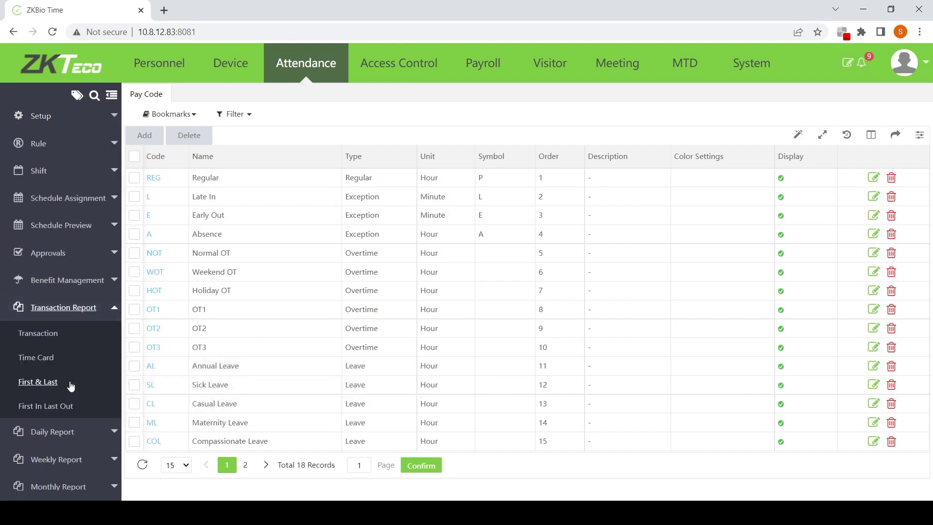
left_click(43, 381)
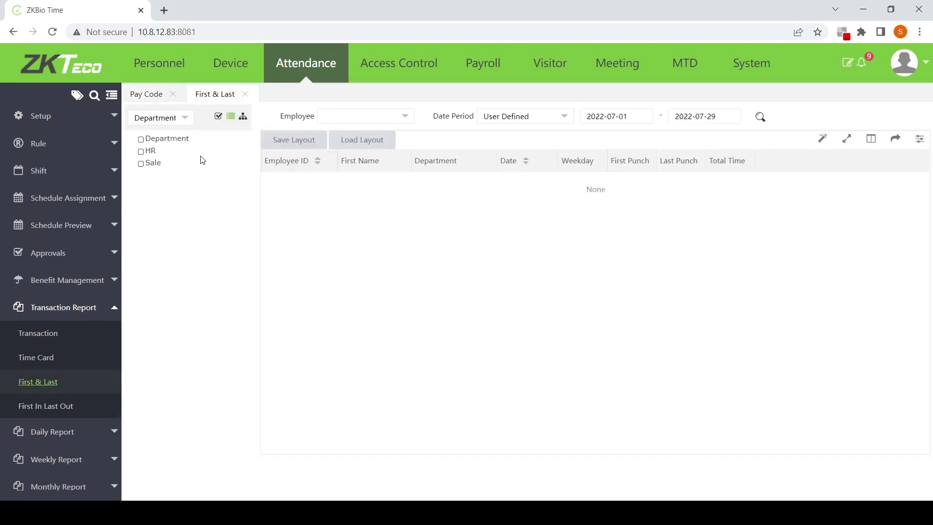
left_click(178, 140)
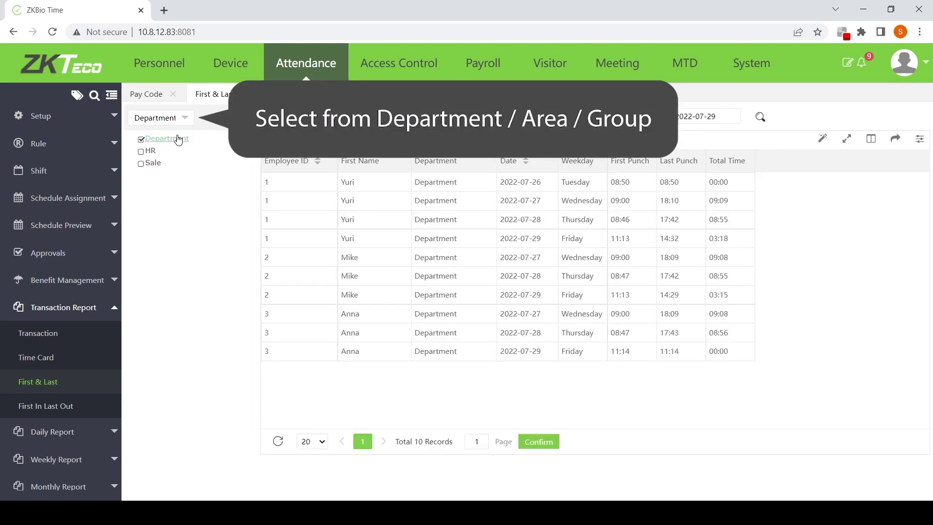
- Filter the First & Last report to the first employee in the employee selection list, keeping the grouping by Department
left_click(183, 118)
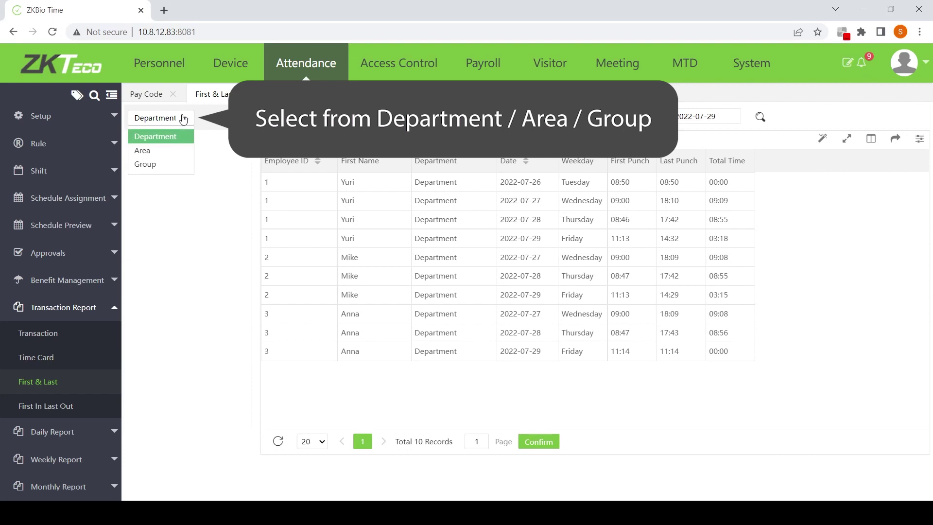
left_click(183, 118)
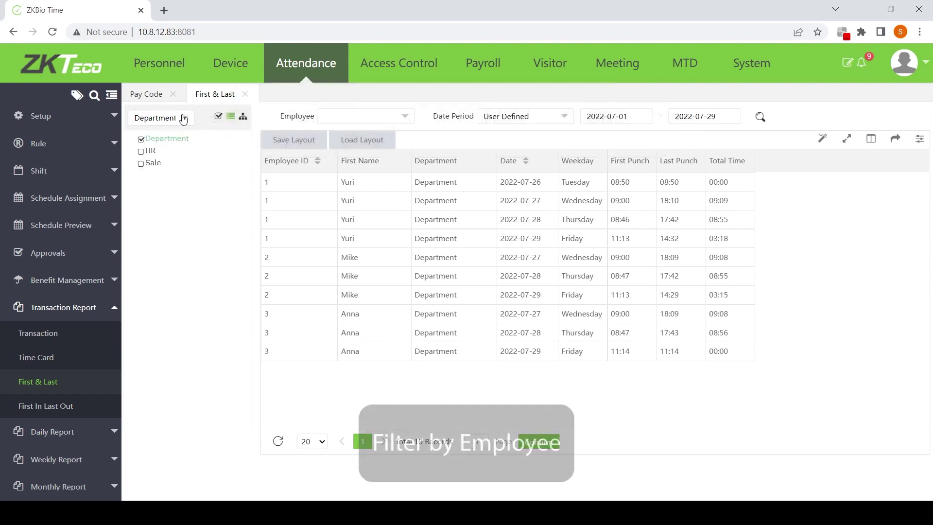
left_click(343, 120)
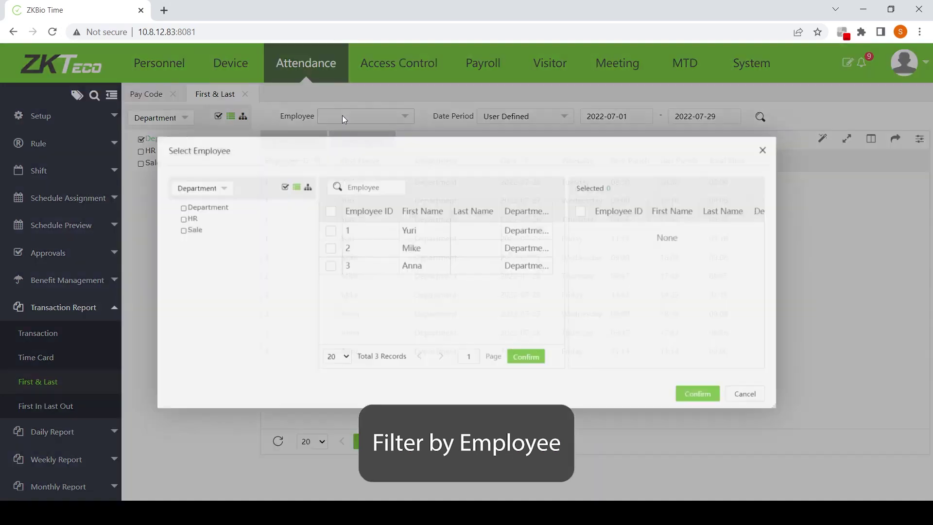
left_click(319, 227)
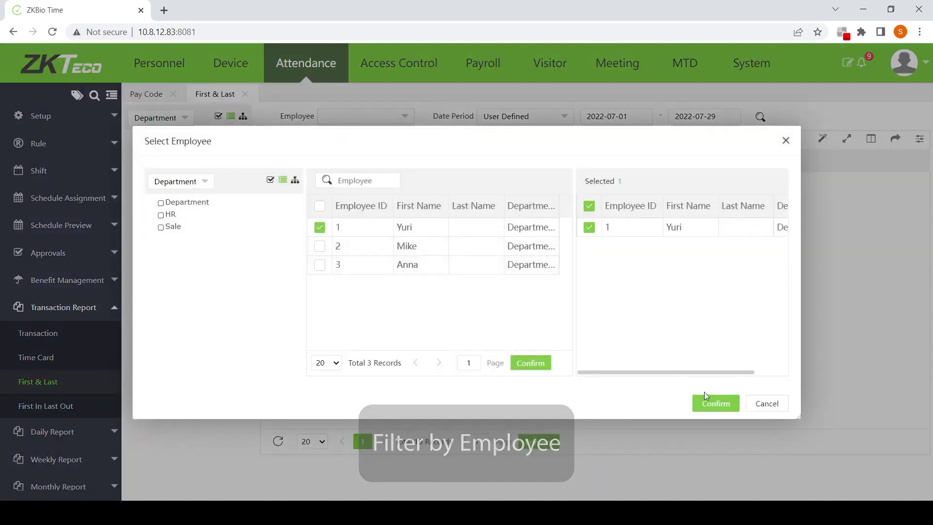
left_click(715, 407)
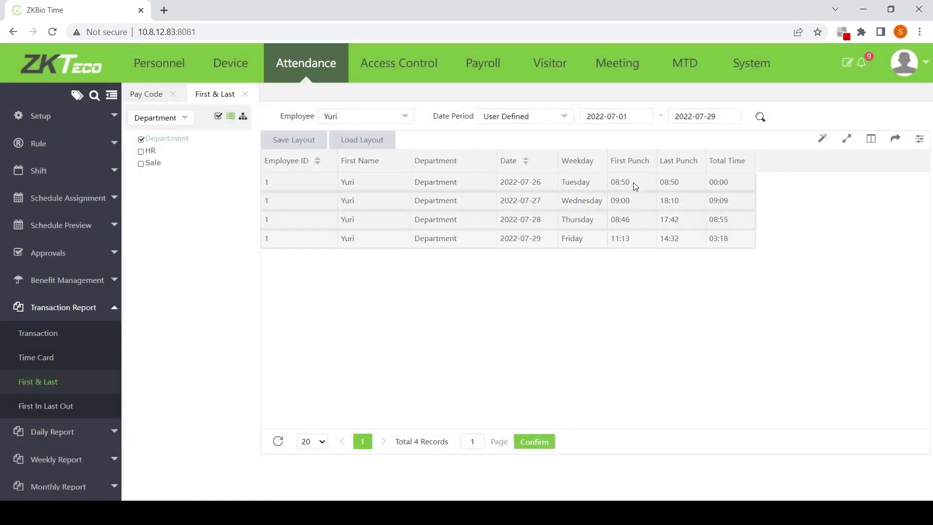
- Set the start of the First & Last report's date period to 2022-07-29 and run the search
left_click(633, 113)
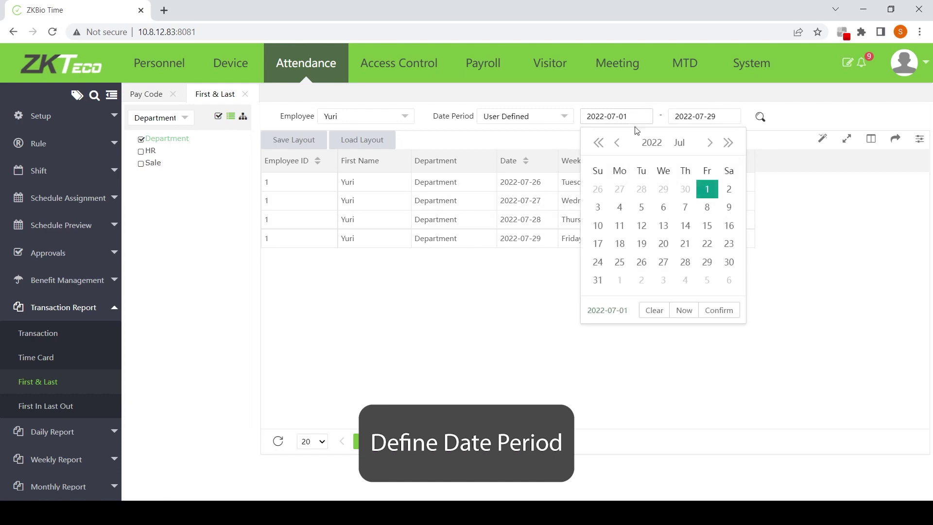
left_click(708, 262)
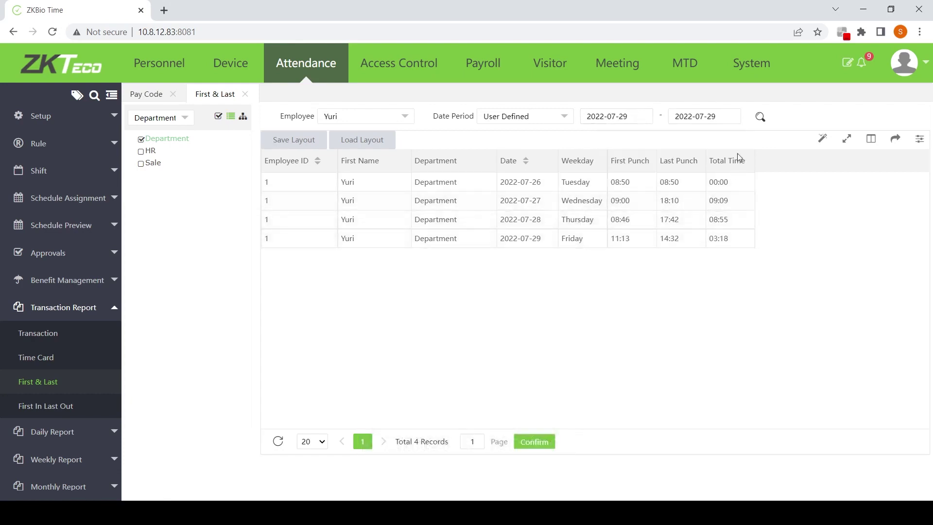
left_click(760, 118)
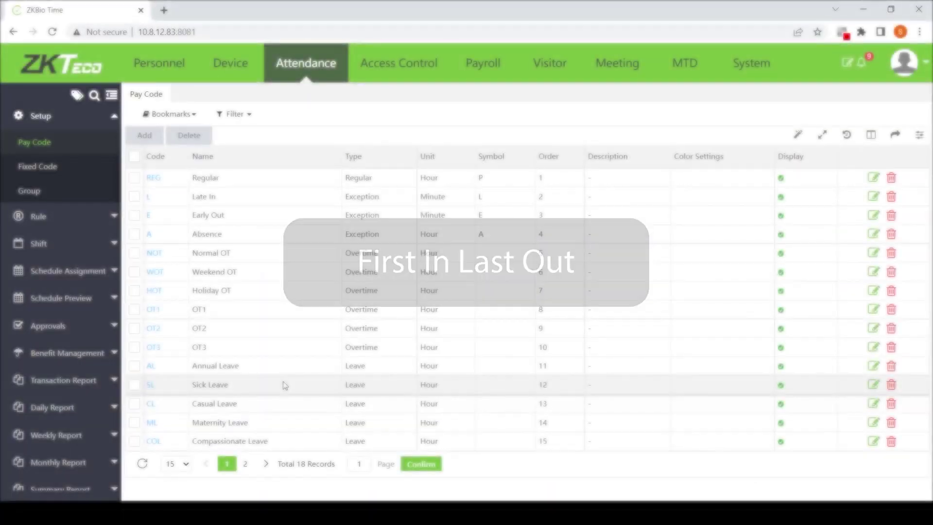
- Open the First In Last Out report under the attendance transaction reports and show the records of the department named Department
left_click(300, 70)
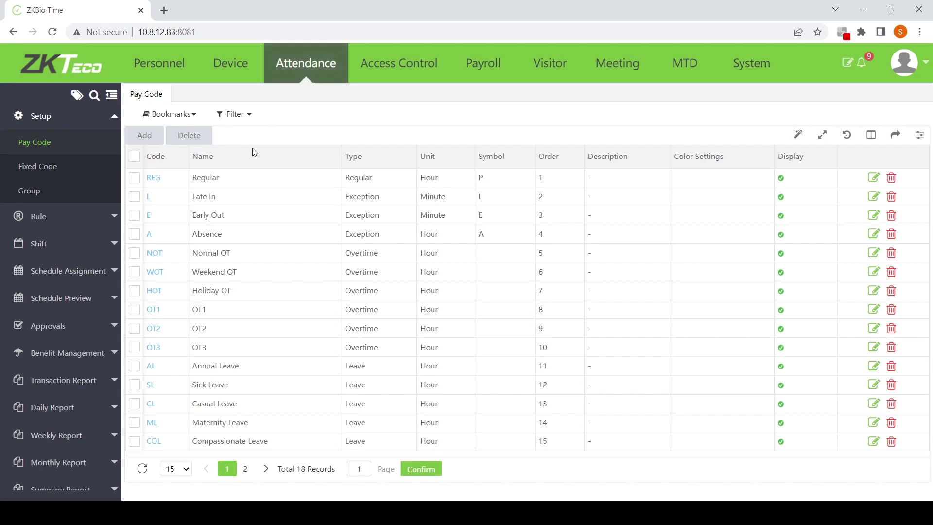
left_click(82, 383)
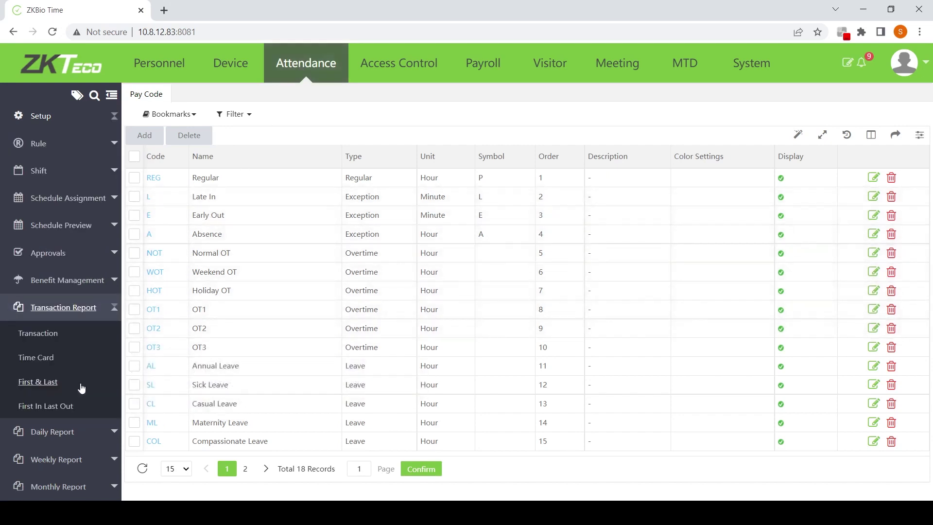
left_click(67, 406)
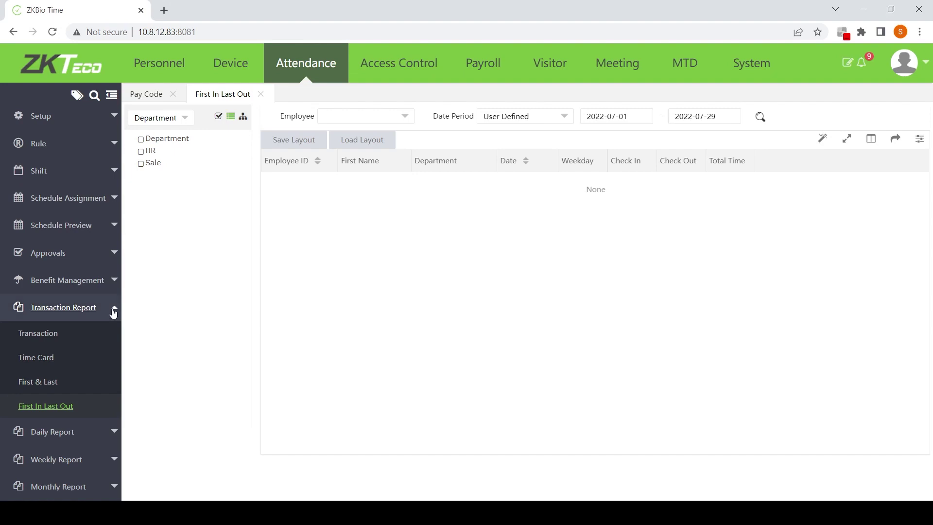
left_click(179, 142)
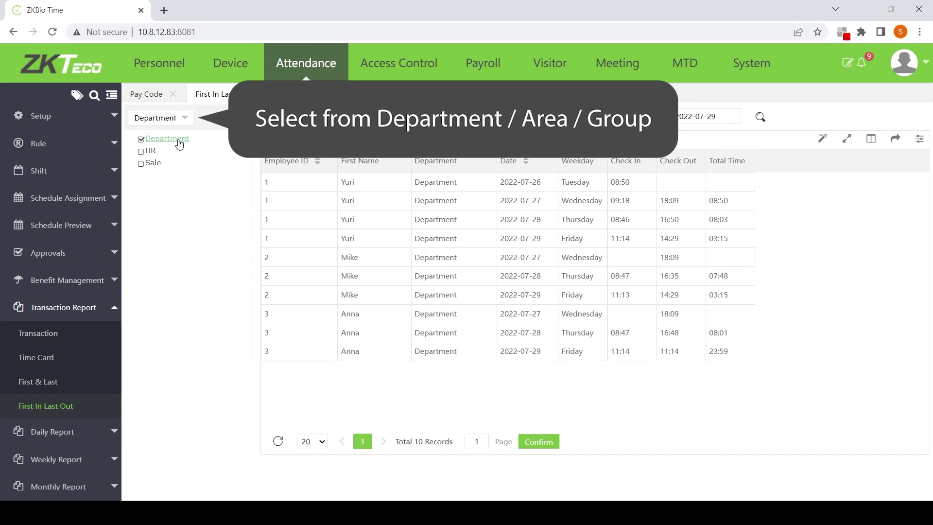
- Filter the First In Last Out report to the employee with ID 1, keeping the grouping by Department
left_click(175, 118)
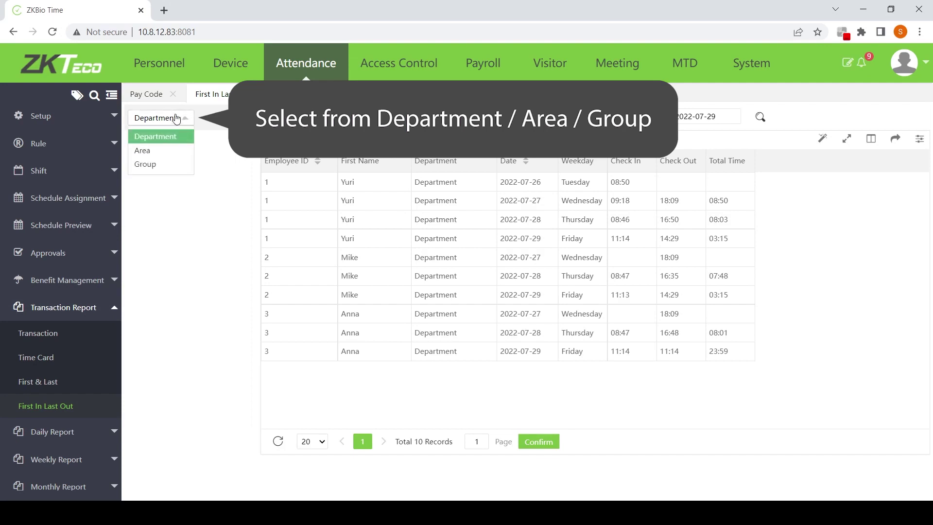
left_click(181, 118)
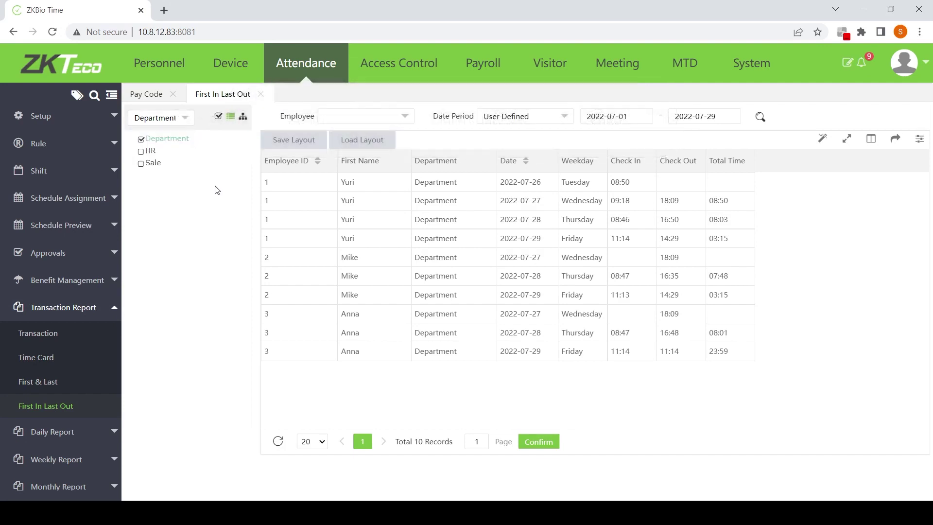
left_click(376, 120)
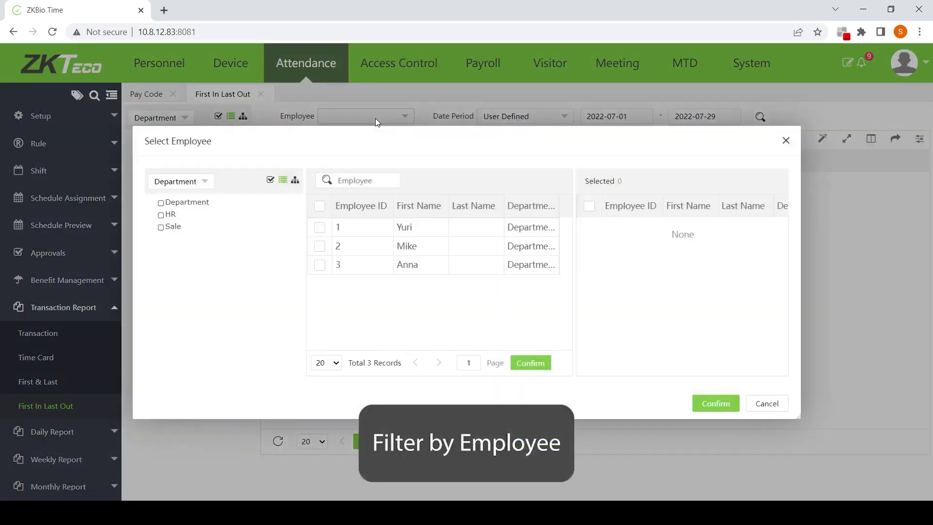
left_click(320, 228)
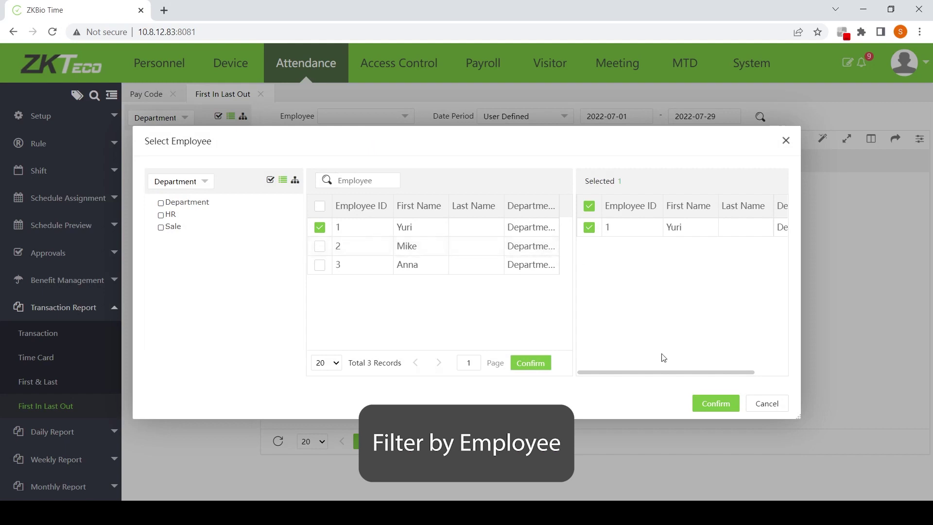
left_click(714, 404)
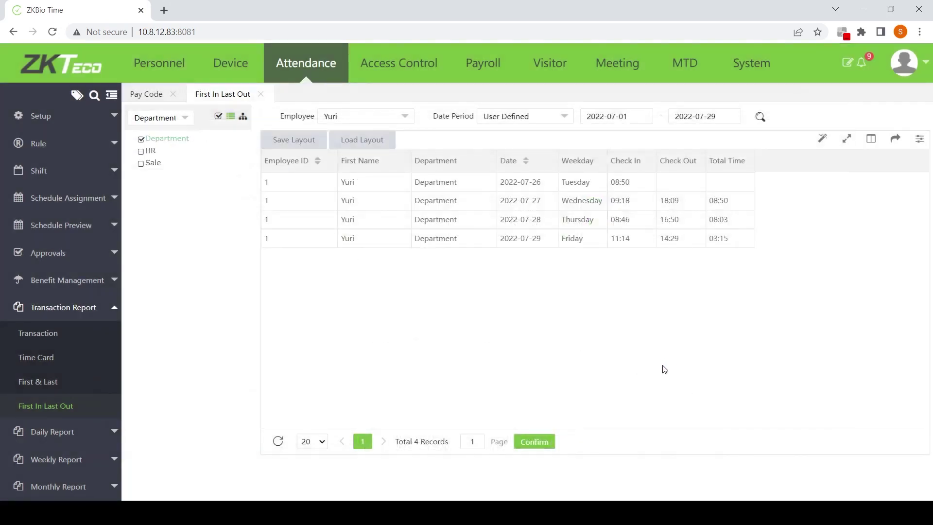
- Set the start of the First In Last Out report's date period to 2022-07-29 and run the search
left_click(624, 116)
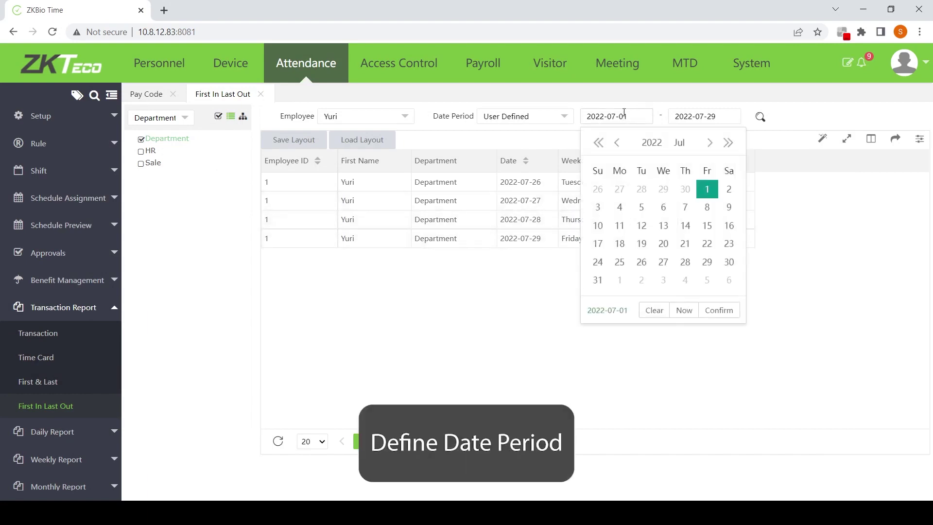
left_click(706, 262)
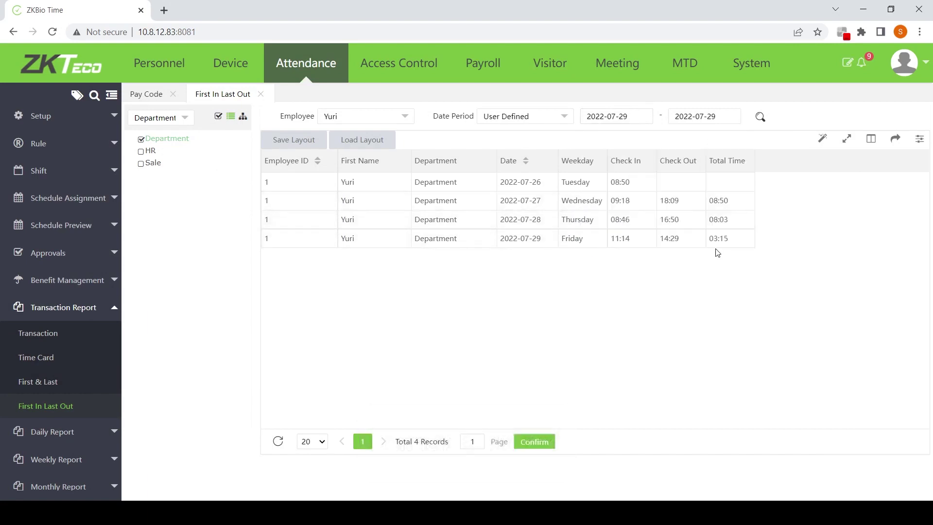
left_click(760, 118)
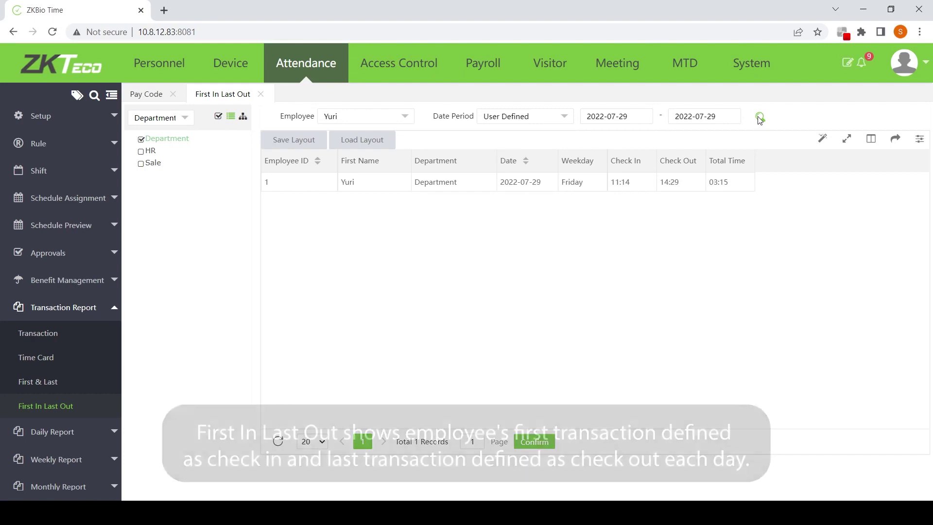